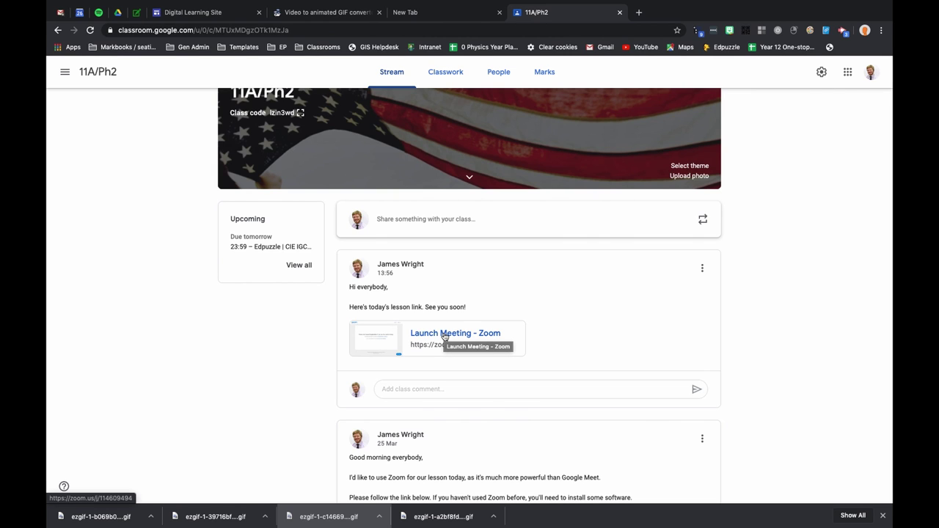
Join the Zoom lesson linked in the latest class post with computer audio, and unmute and mute the microphone again.
click(443, 335)
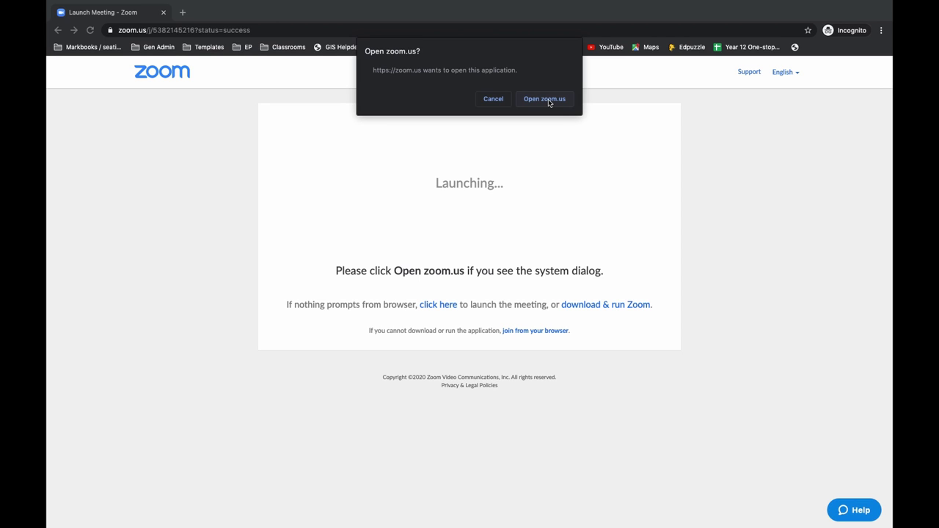
click(548, 102)
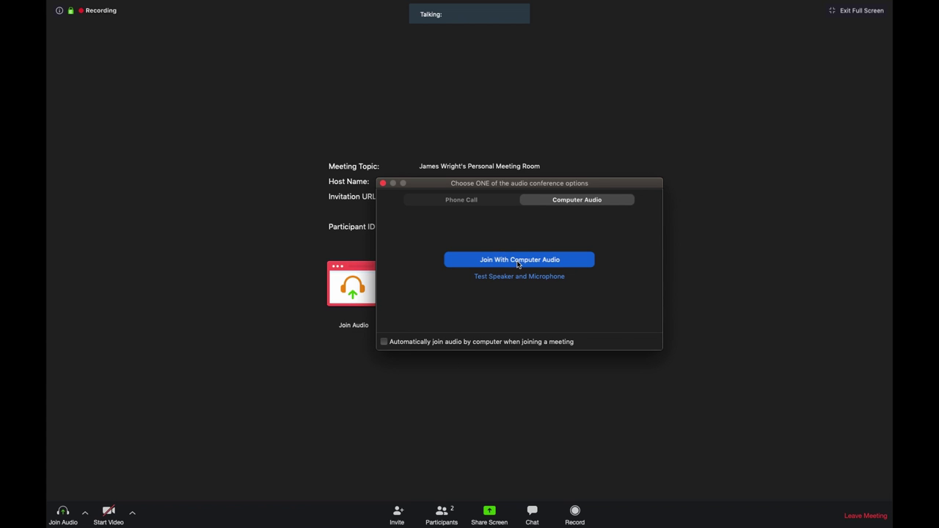
click(517, 263)
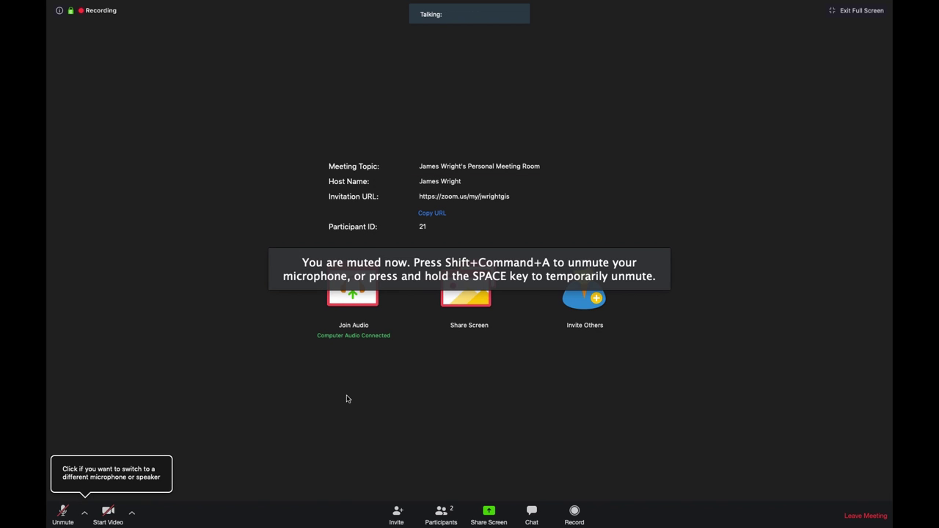
click(65, 516)
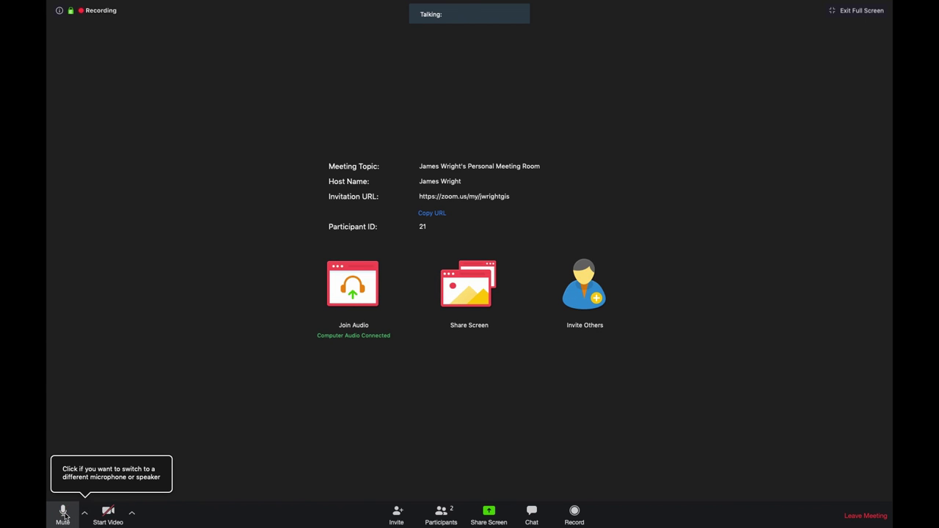
click(65, 516)
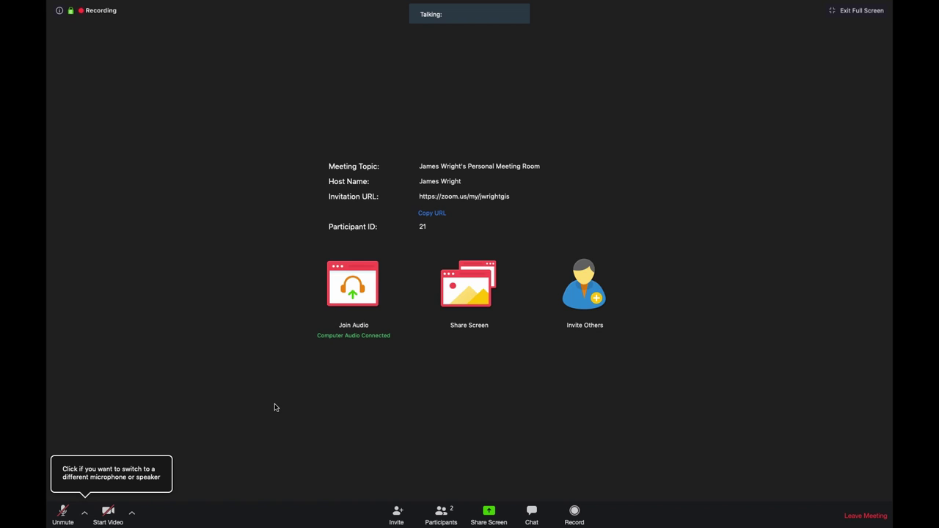
Give yes, no and additional feedback signals from the participants list, raise a hand, and close the list.
click(441, 513)
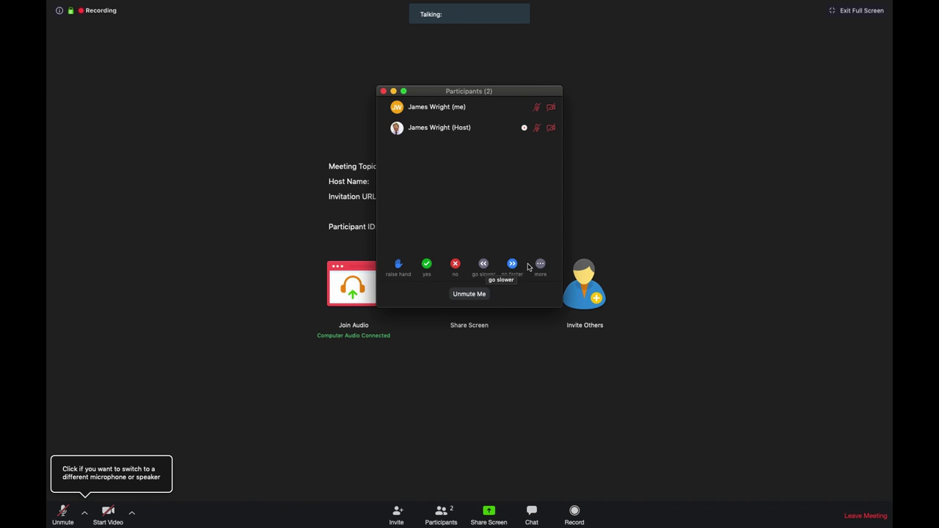
click(426, 265)
click(452, 266)
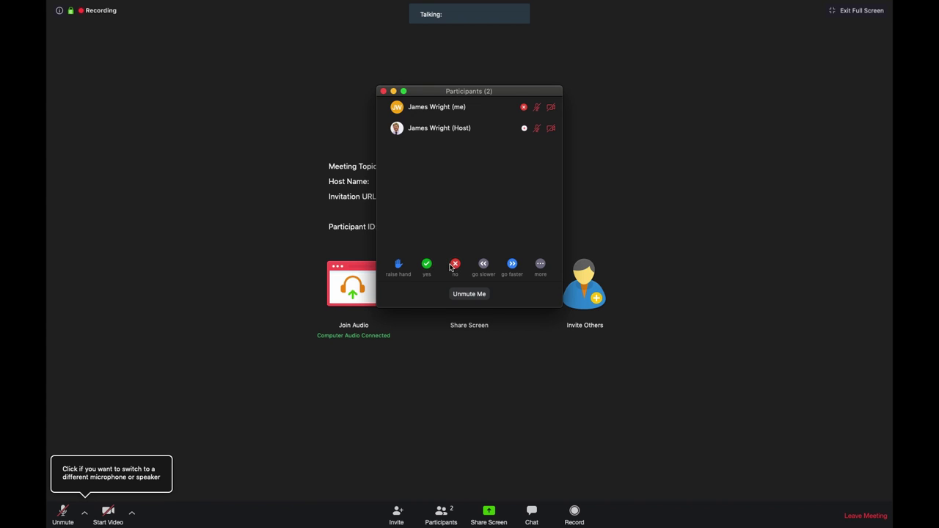
click(540, 265)
click(506, 242)
click(523, 242)
click(451, 236)
click(399, 266)
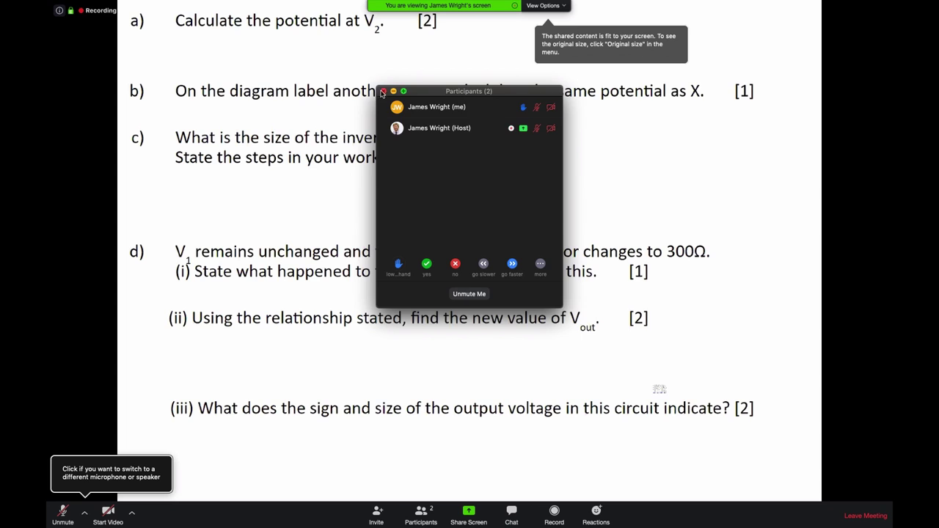
click(383, 91)
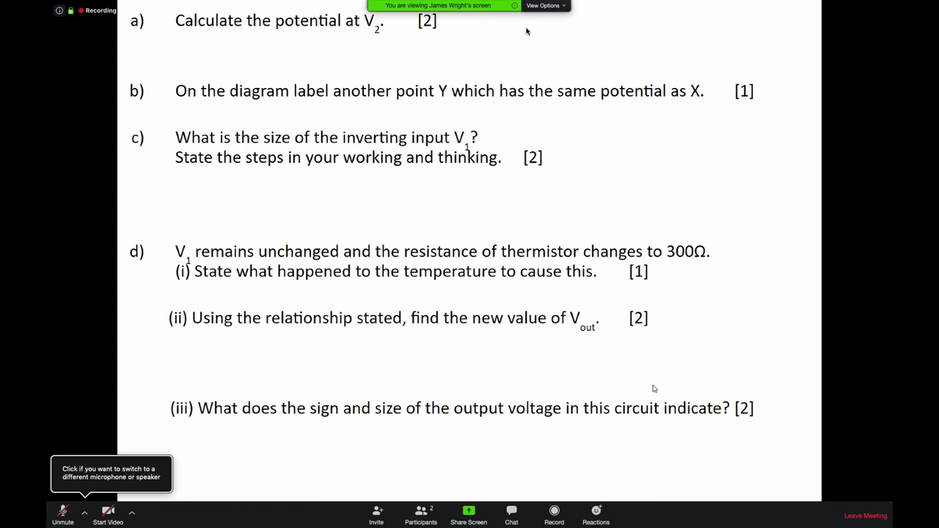
Annotate the shared page by handwriting 3.7V beneath question a), close the annotation, and set the shared view to Fit to Window.
click(543, 11)
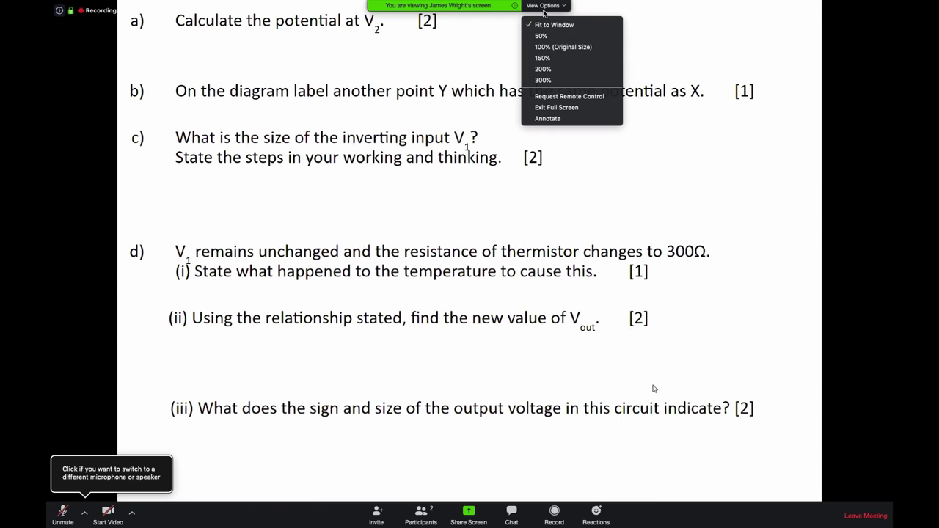
click(548, 118)
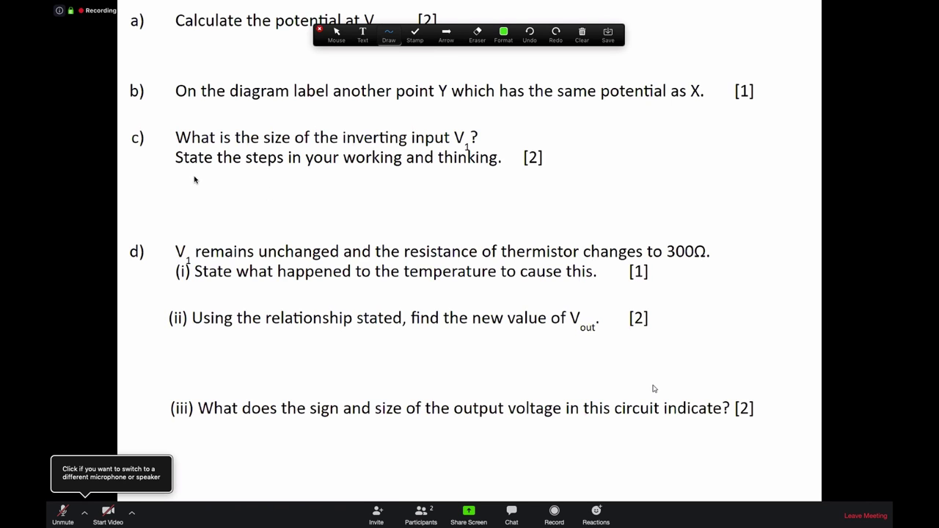
click(189, 47)
mouse_move(198, 51)
mouse_down()
mouse_move(204, 66)
mouse_move(226, 53)
mouse_move(220, 63)
mouse_move(243, 64)
mouse_move(254, 44)
mouse_up()
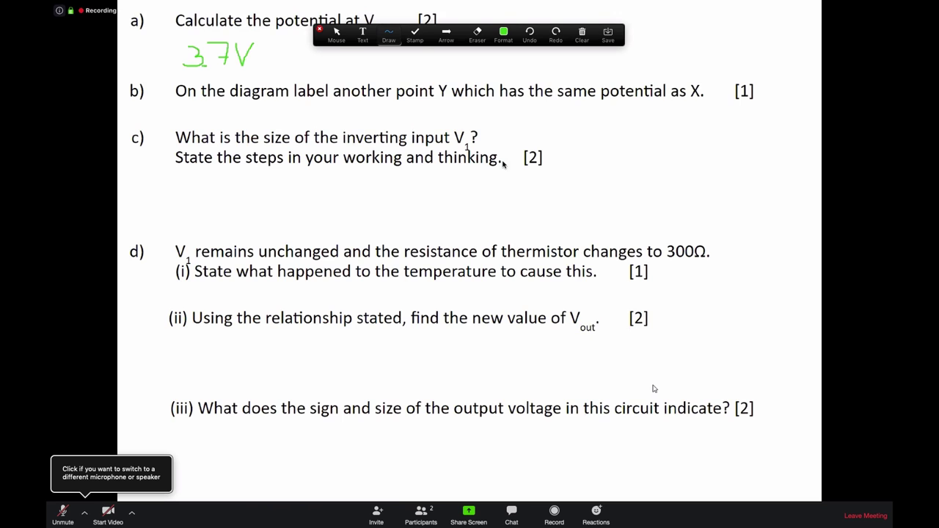
click(543, 6)
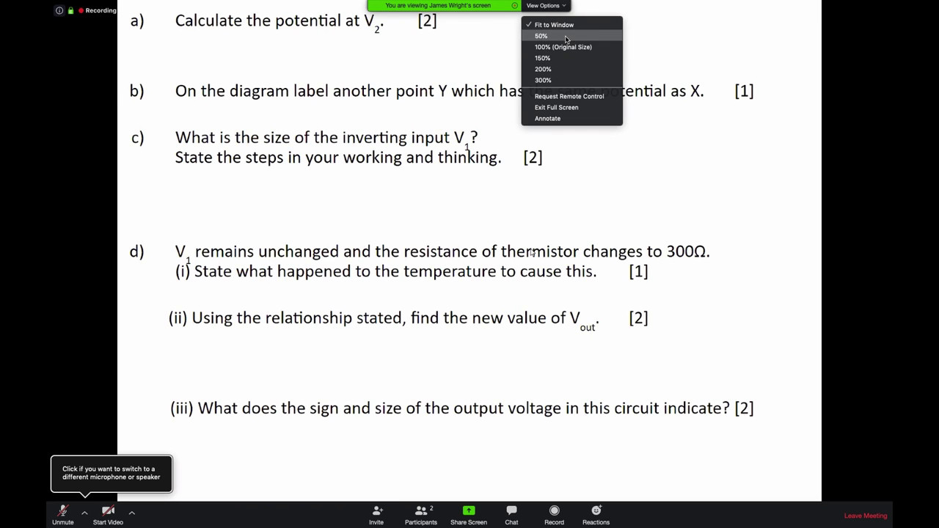
click(554, 25)
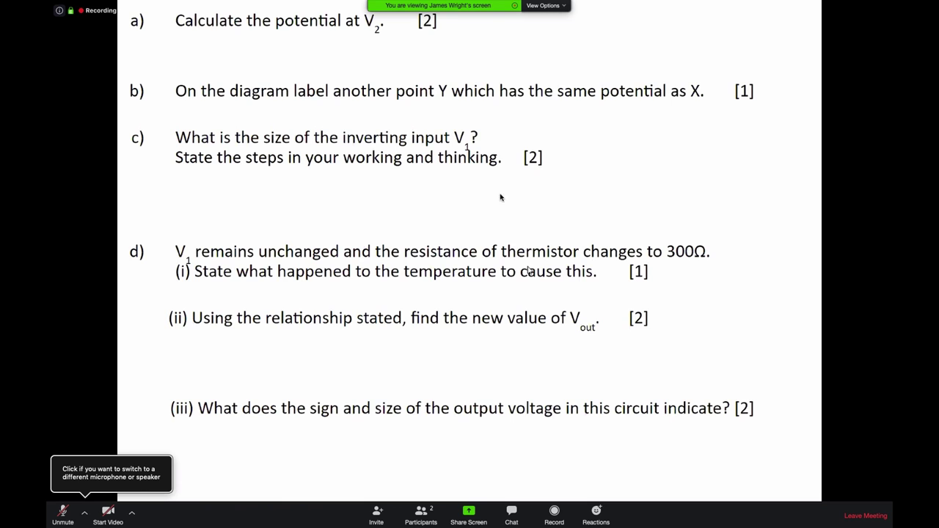
Take over screen sharing with the Google Chrome 11A/Ph2 window, pause the share, and stop it.
click(468, 512)
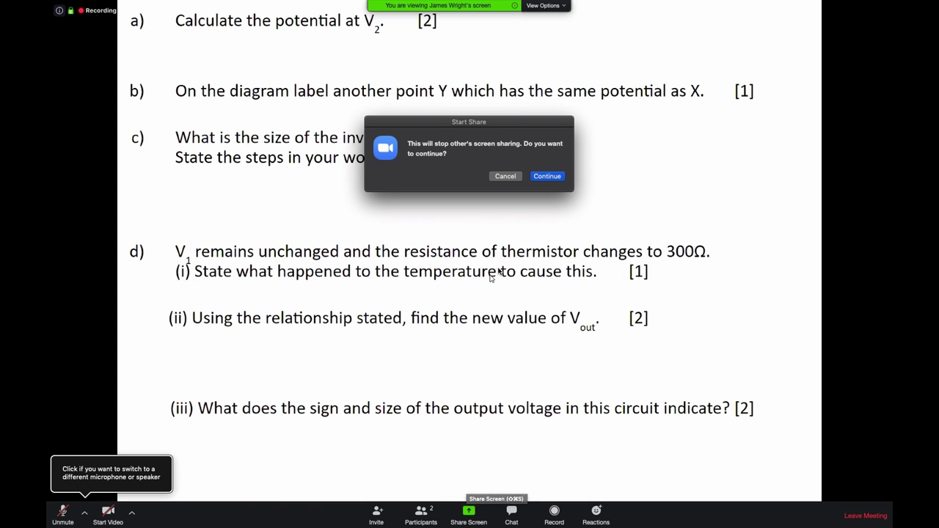
click(560, 176)
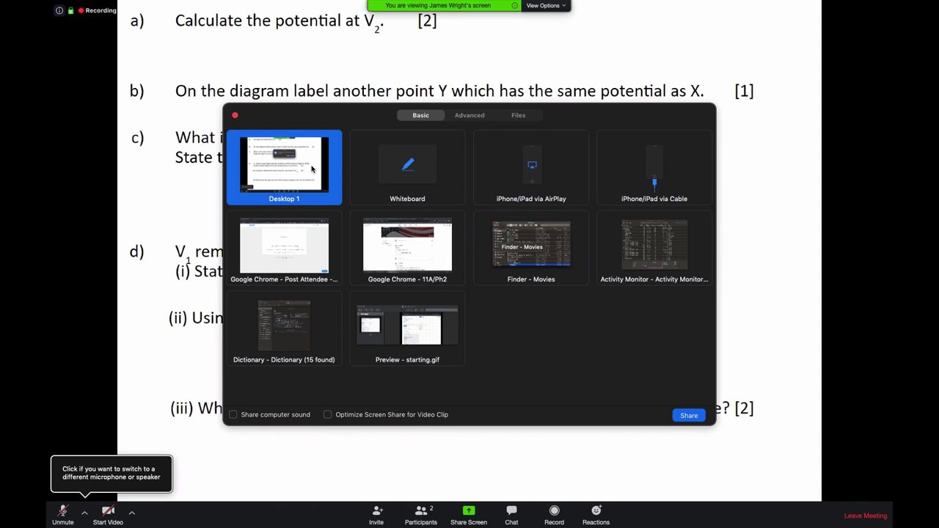
double_click(407, 249)
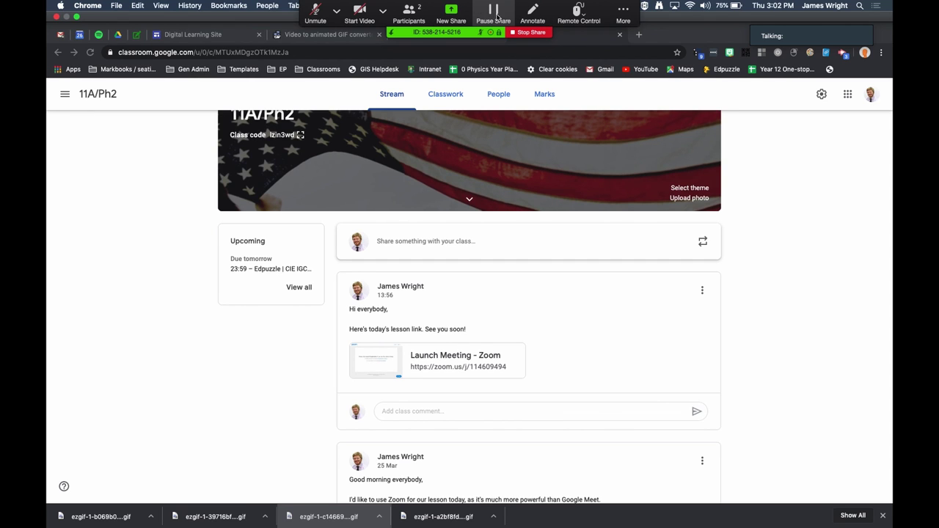
click(496, 16)
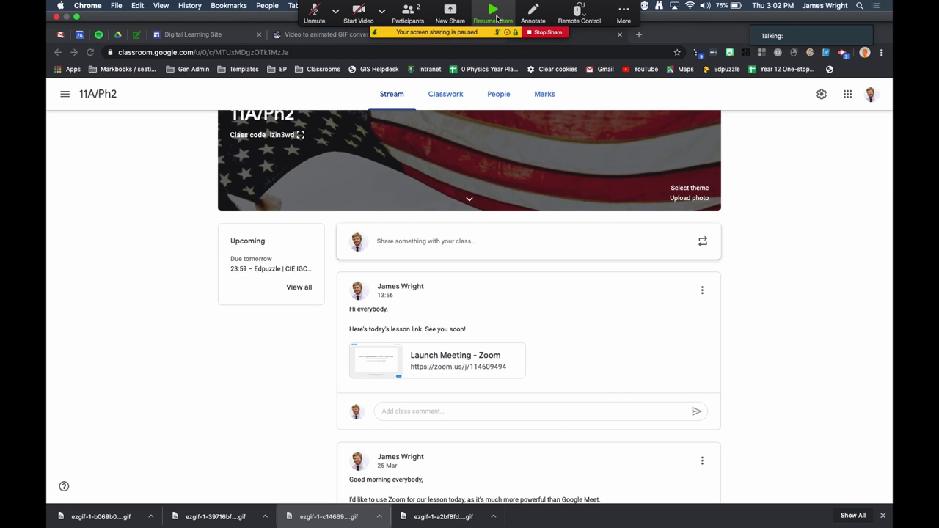
click(547, 32)
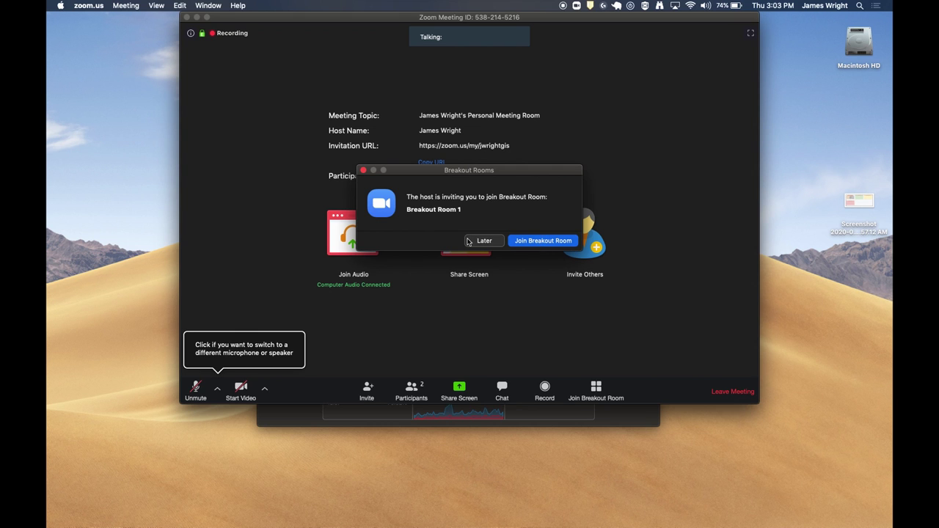
Join Breakout Room 1, open its chat, and return to the main session.
click(530, 242)
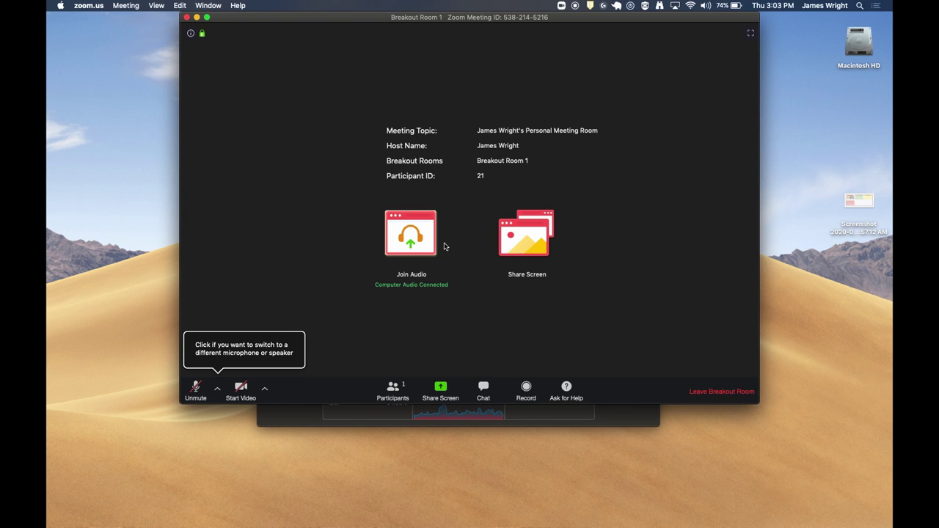
click(484, 390)
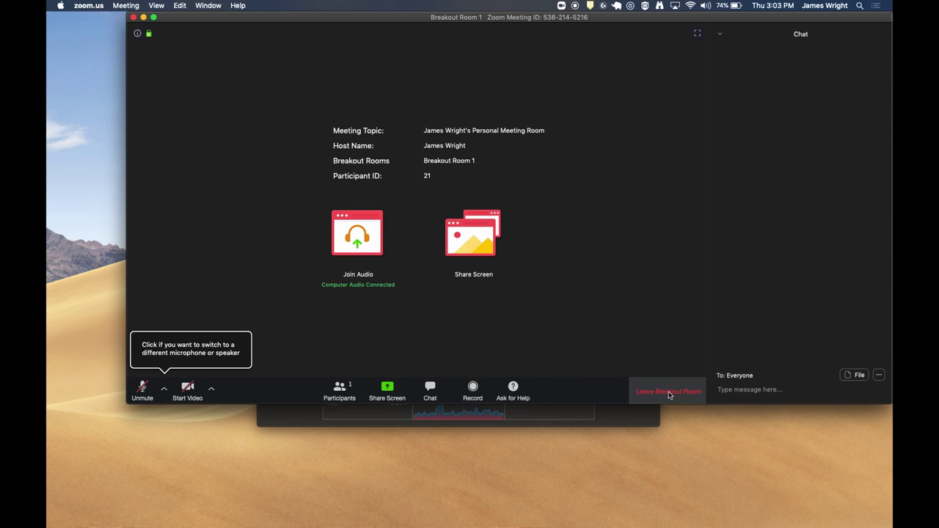
click(669, 394)
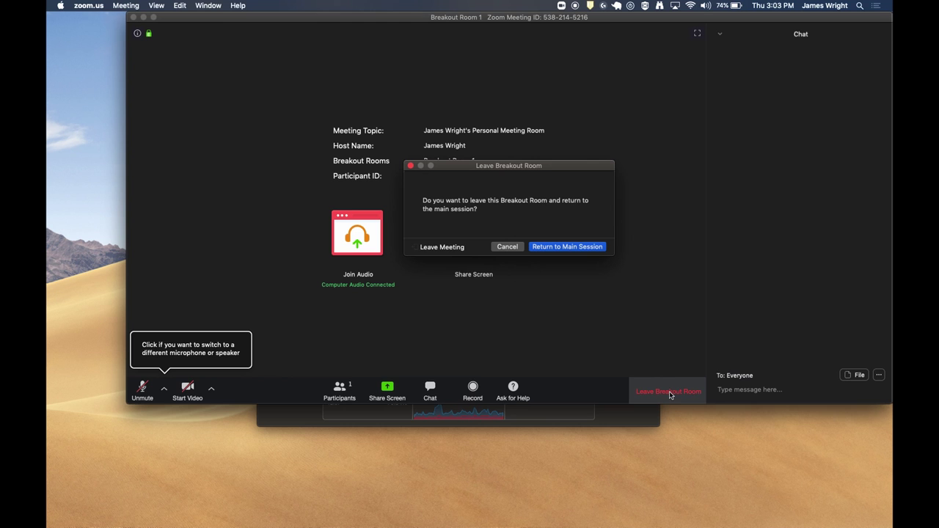
click(550, 250)
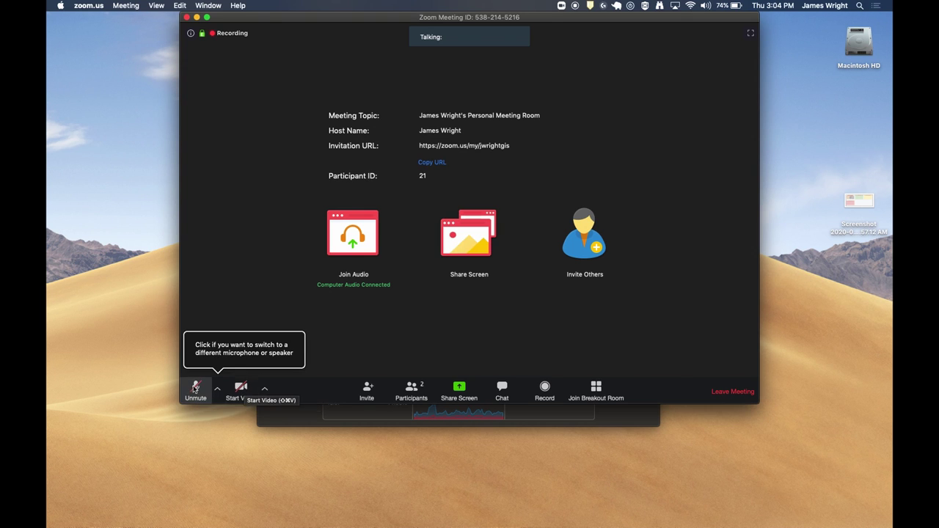
Check the available cameras in the video options, and turn the video on and off again.
click(263, 388)
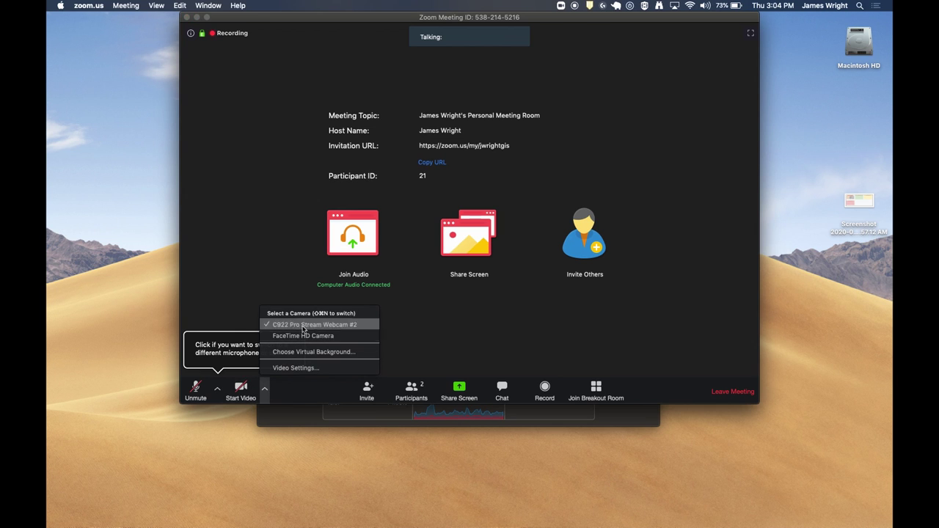
click(236, 316)
click(241, 389)
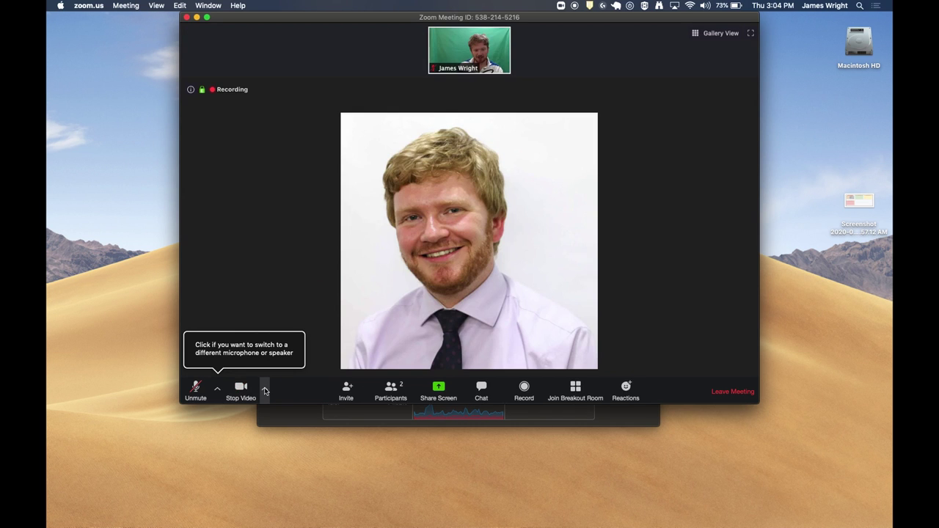
click(241, 389)
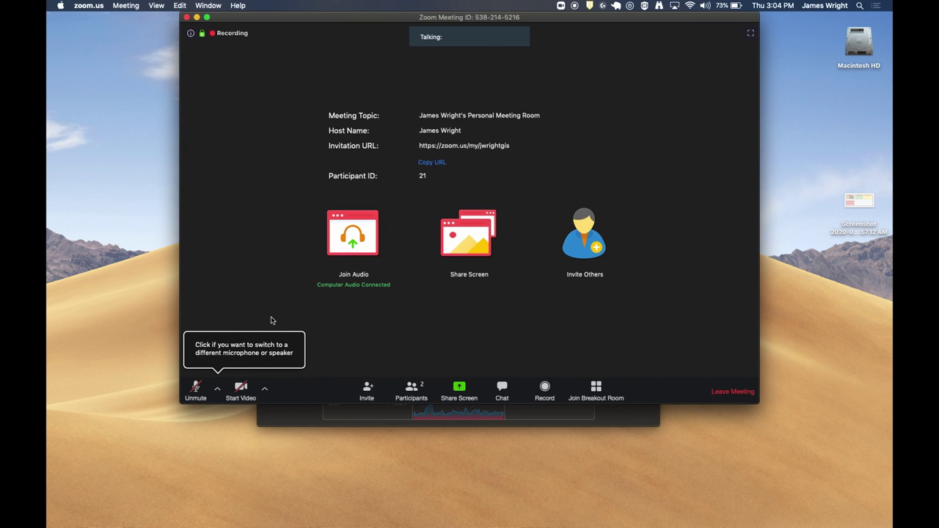